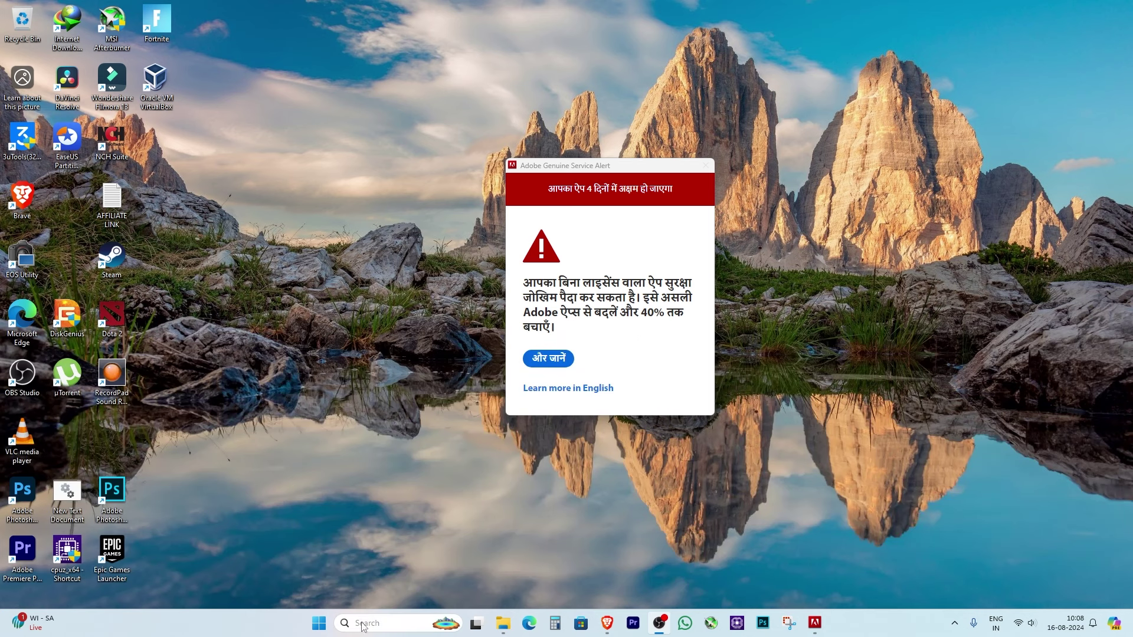
Launch Task Manager from the Windows search box by searching 'task'
{"action": "left_click", "coordinate": [389, 623]}
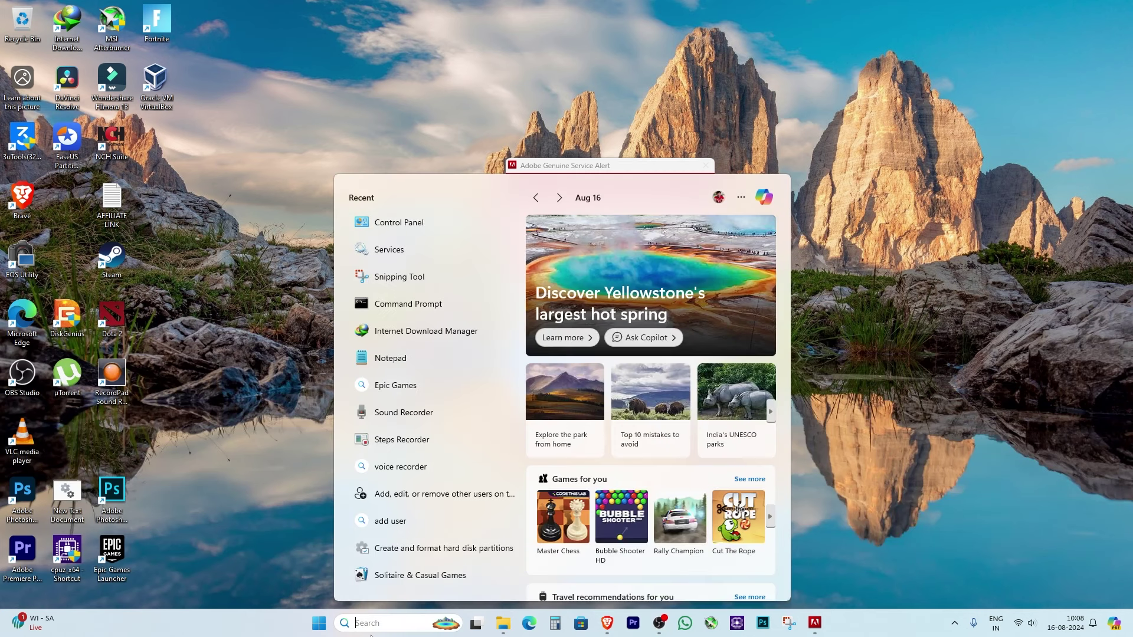
{"action": "type", "text": "task"}
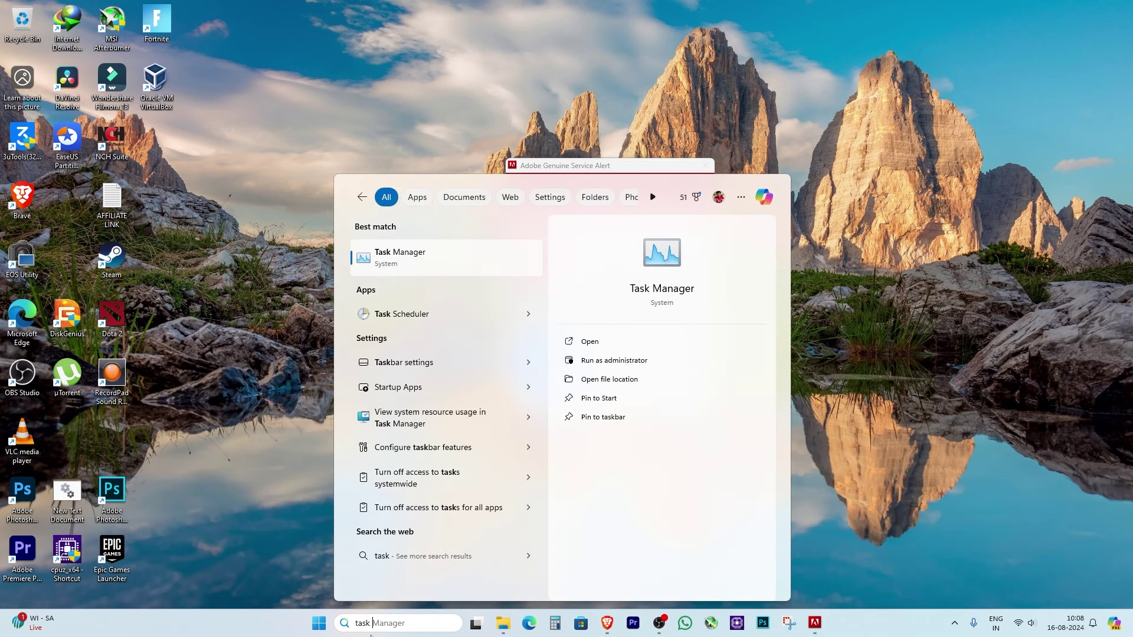
{"action": "key", "text": "Return"}
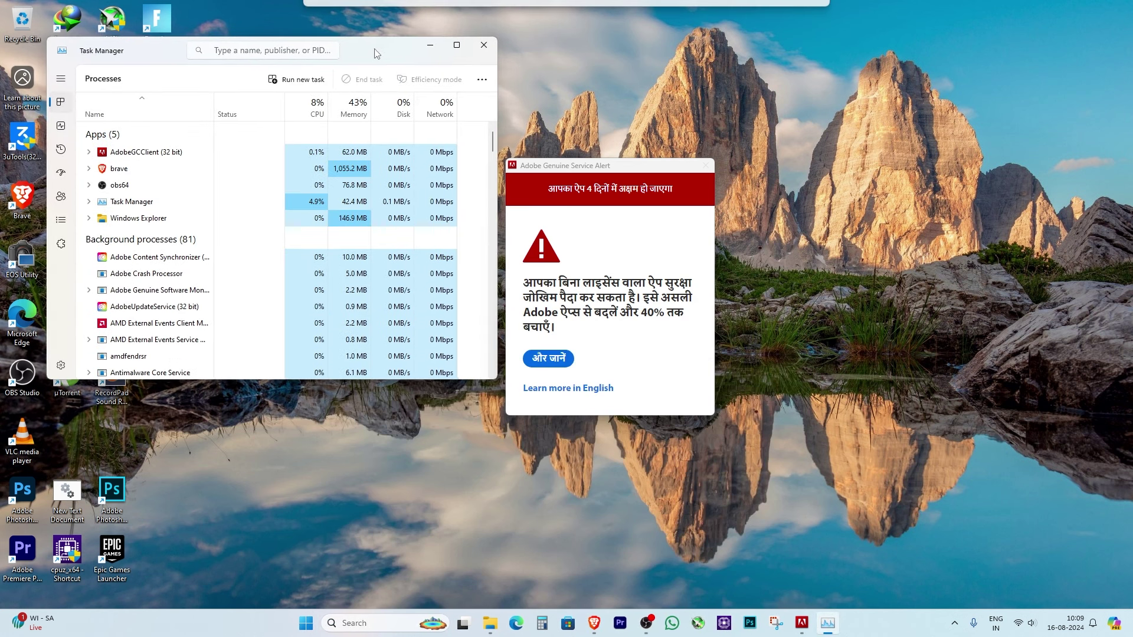
Expand Adobe Genuine Software Client, widen the Name column, and end its task
{"action": "left_click", "coordinate": [88, 152]}
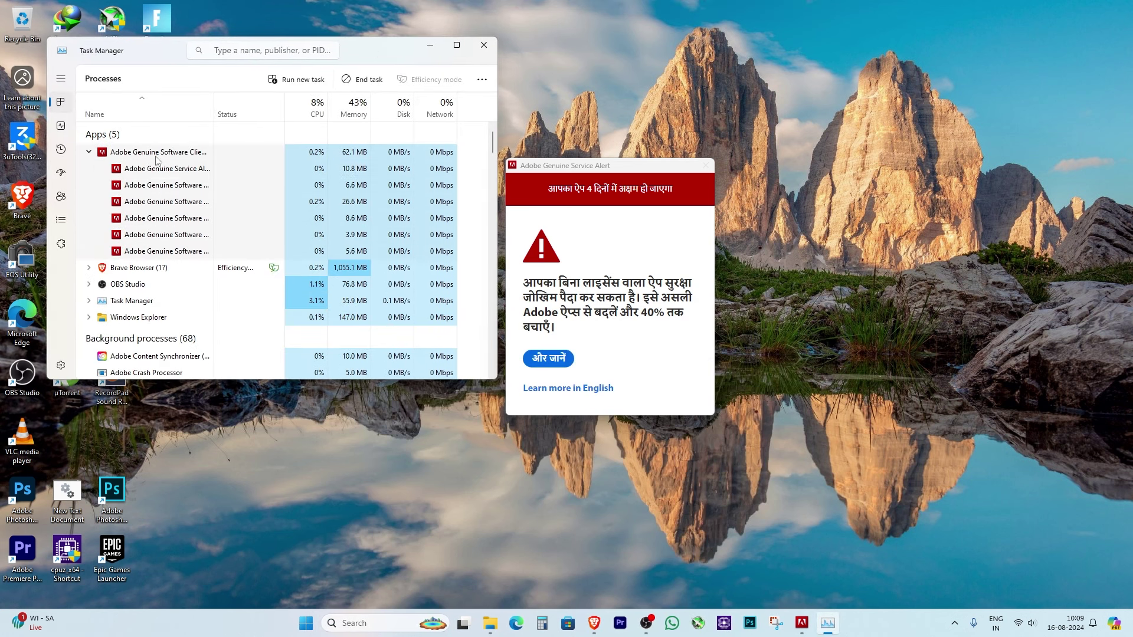
{"action": "left_click_drag", "start_coordinate": [214, 104], "coordinate": [247, 104]}
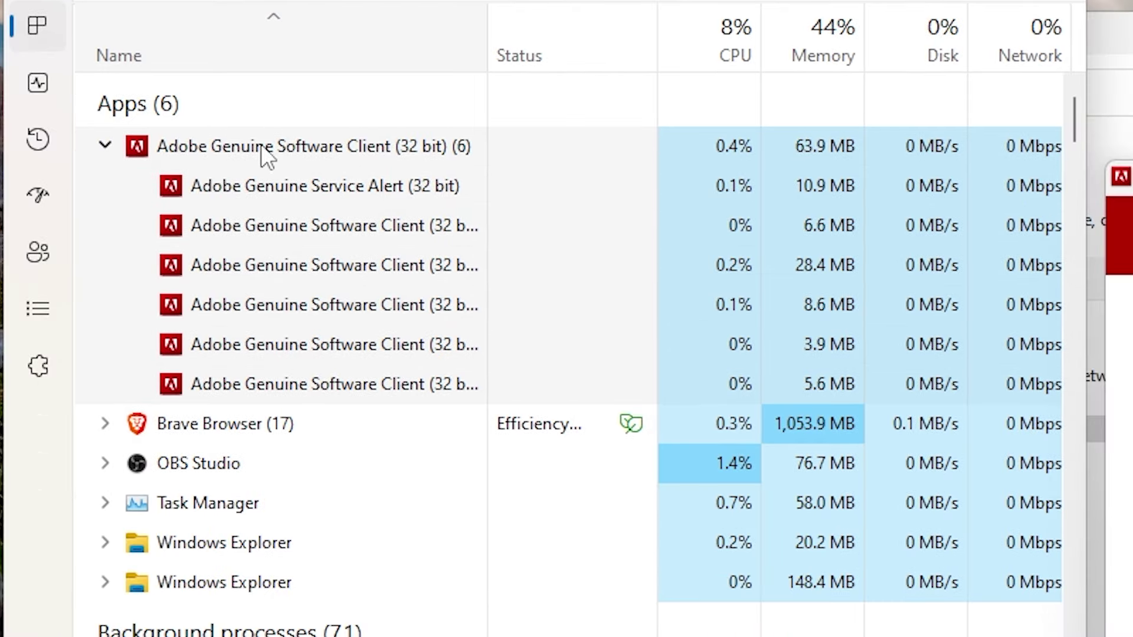
{"action": "right_click", "coordinate": [216, 146]}
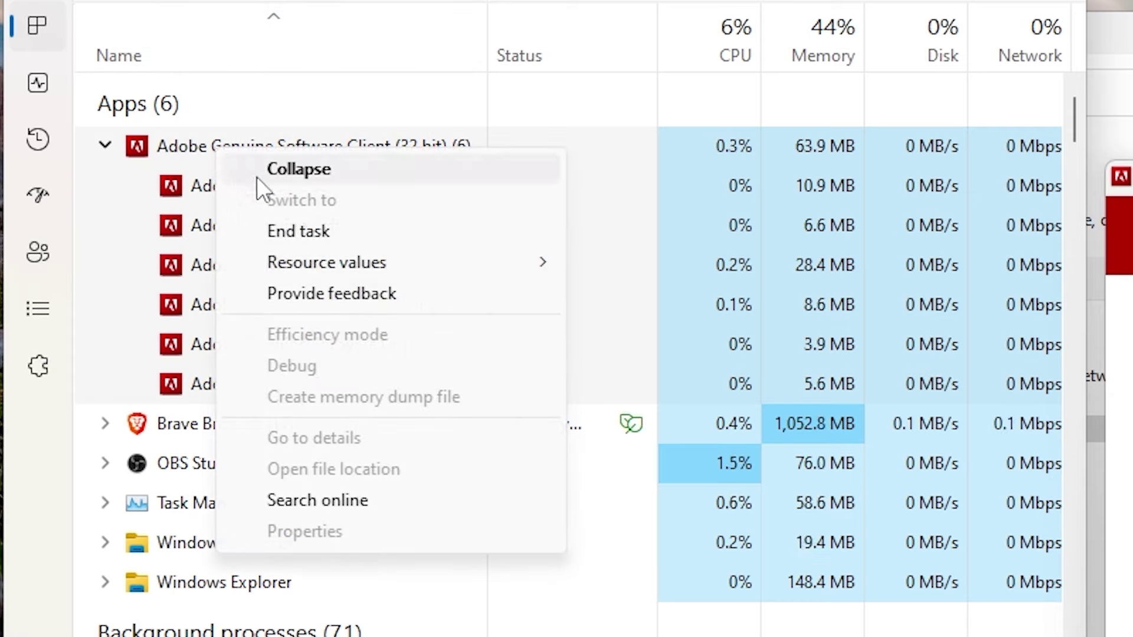
{"action": "left_click", "coordinate": [293, 230]}
{"action": "scroll", "coordinate": [309, 222], "scroll_direction": "down", "scroll_amount": 3}
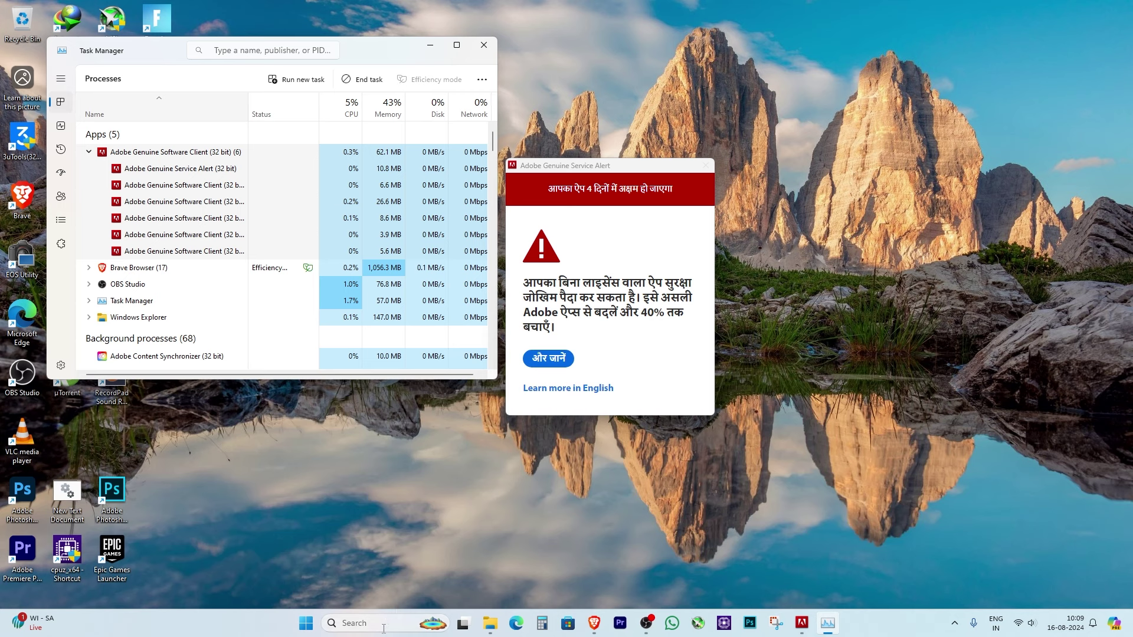
Launch Control Panel from Windows search by searching 'control'
{"action": "left_click", "coordinate": [378, 622]}
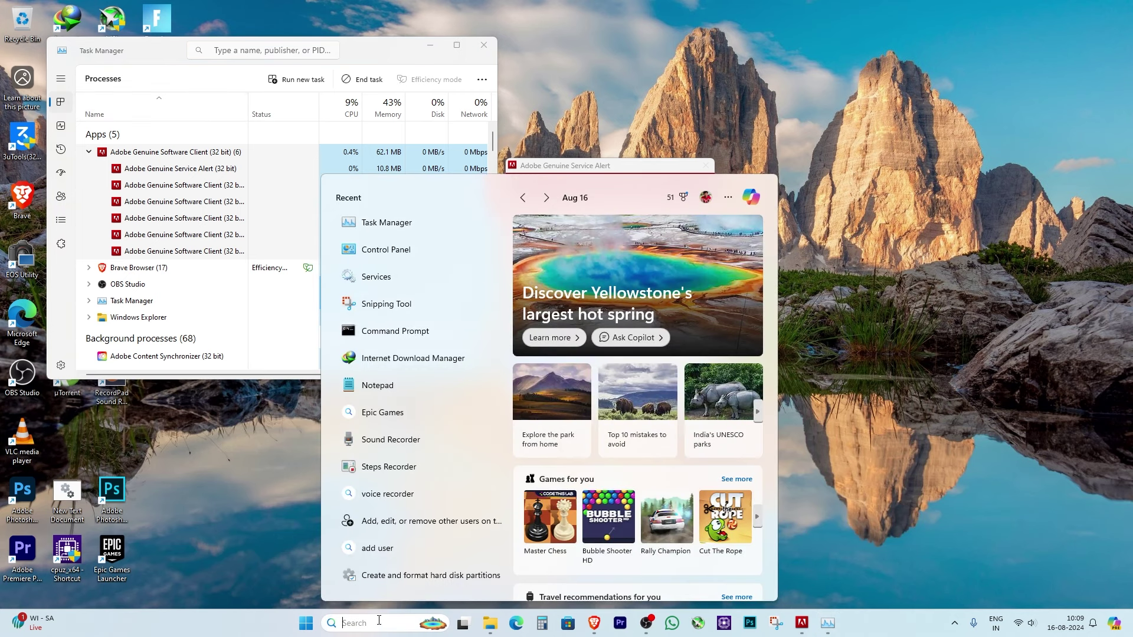
{"action": "type", "text": "control"}
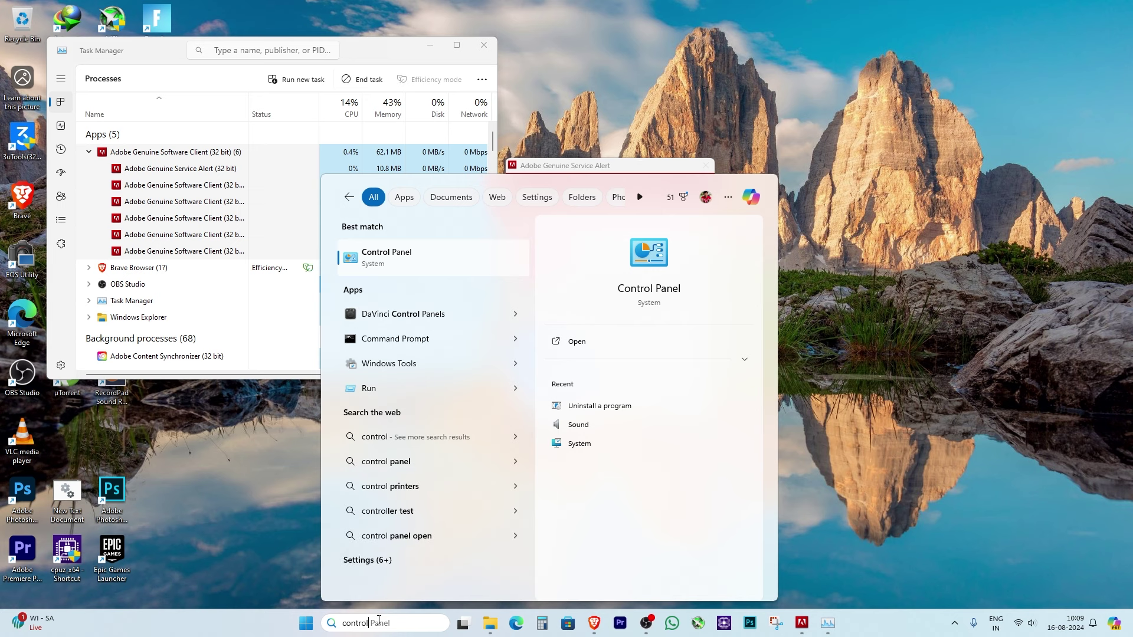
{"action": "key", "text": "Return"}
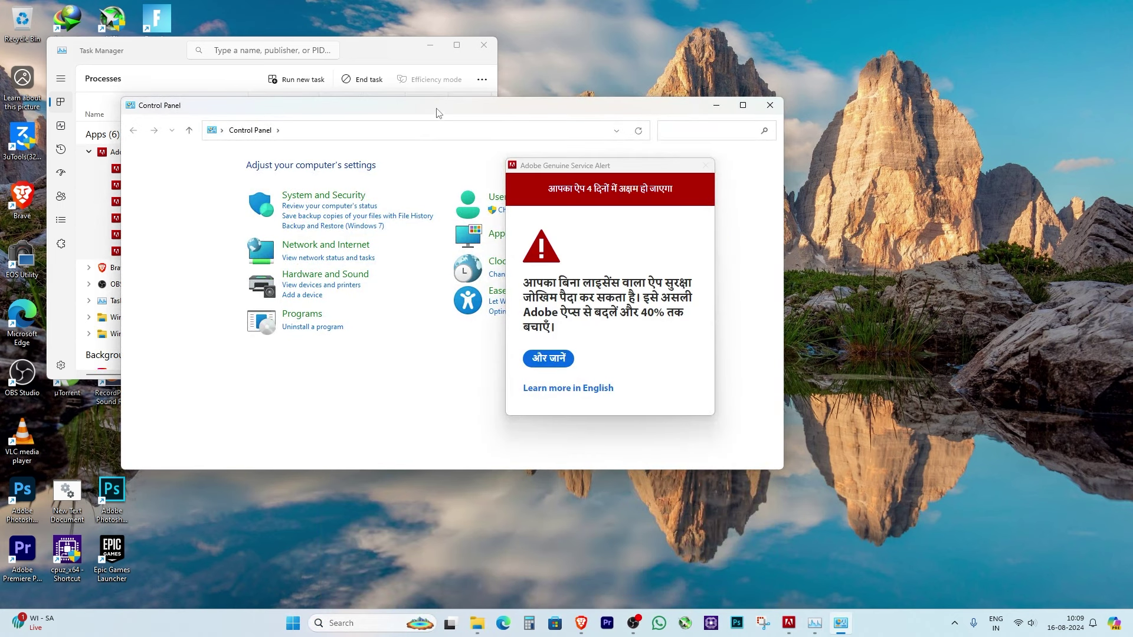
Open the installed programs list and uninstall Adobe Genuine Service
{"action": "left_click", "coordinate": [327, 328]}
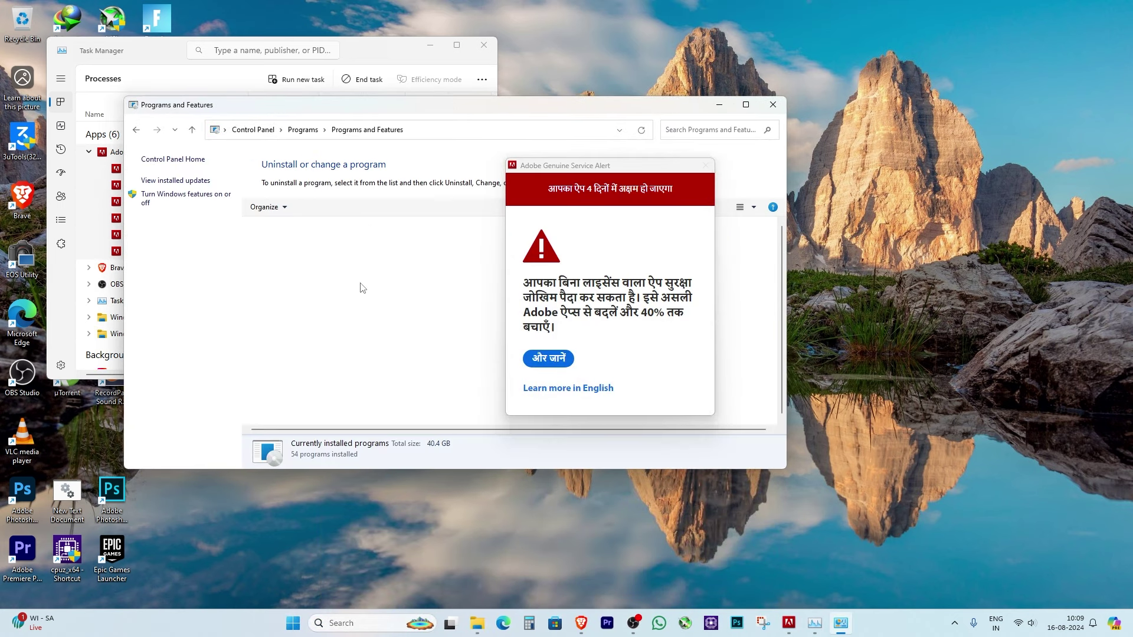
{"action": "left_click", "coordinate": [158, 56]}
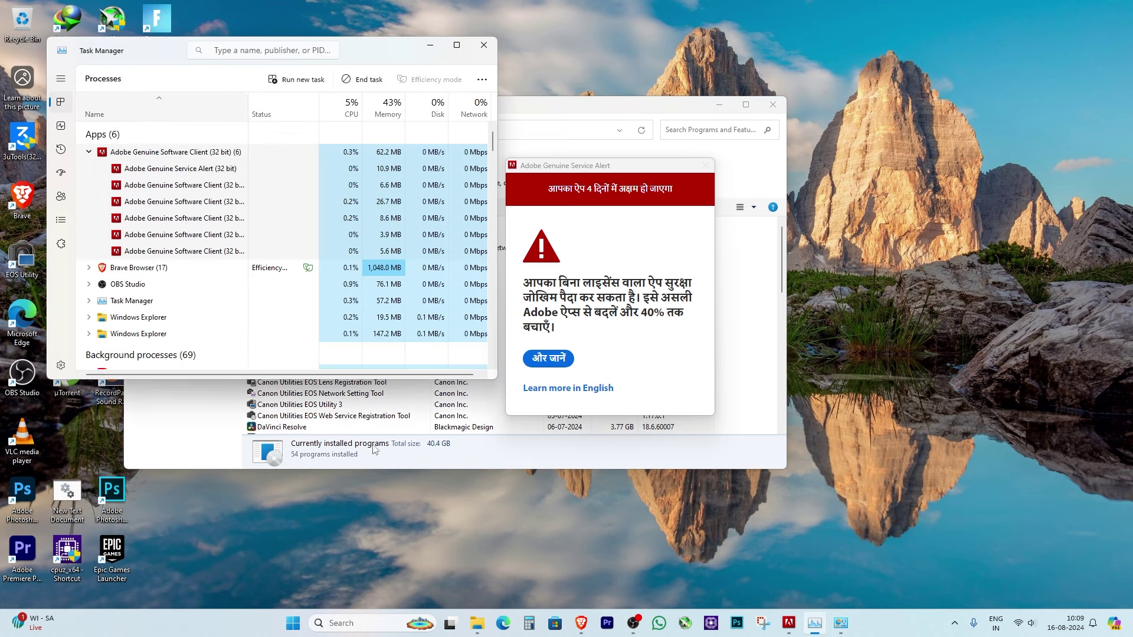
{"action": "left_click", "coordinate": [656, 459]}
{"action": "left_click", "coordinate": [309, 271]}
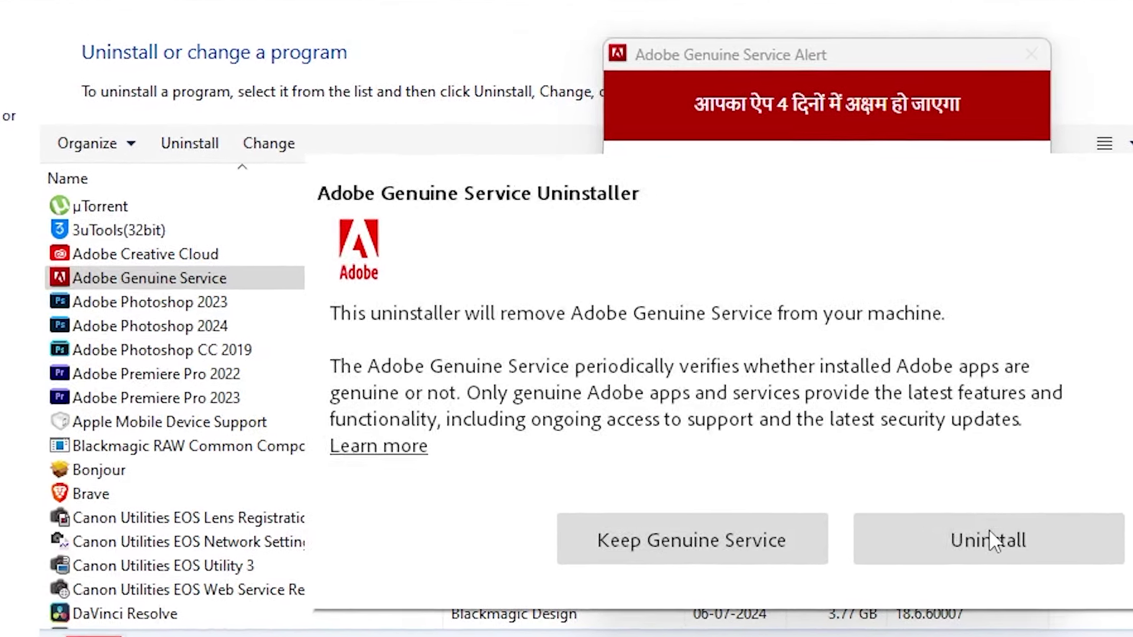
Confirm the Adobe Genuine Service uninstall and close Task Manager
{"action": "left_click", "coordinate": [991, 541]}
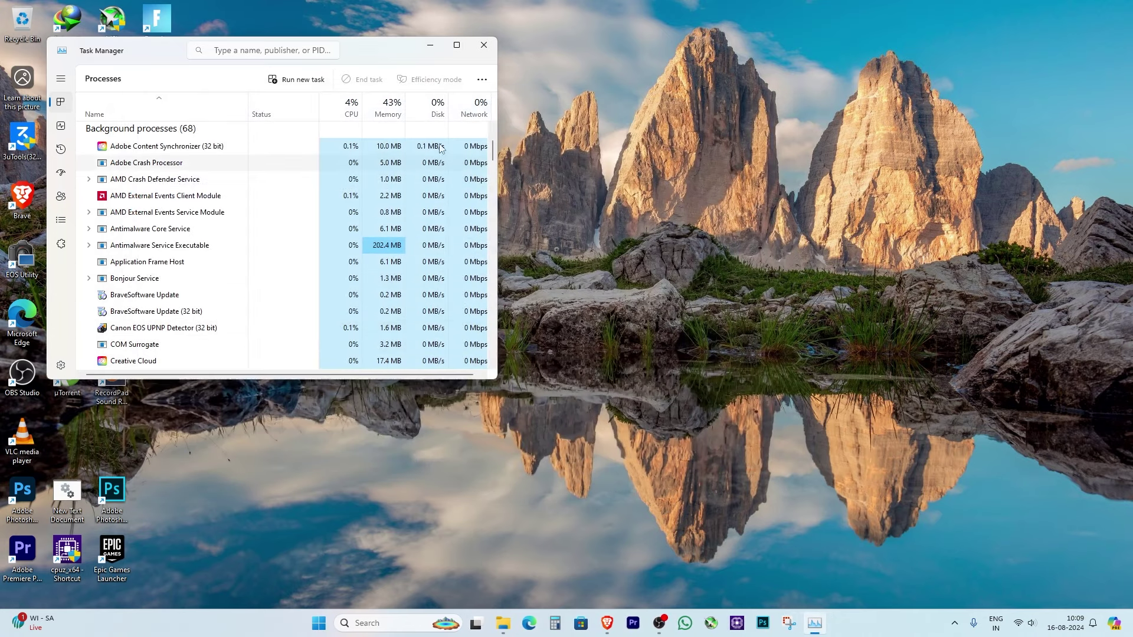
{"action": "left_click", "coordinate": [483, 44]}
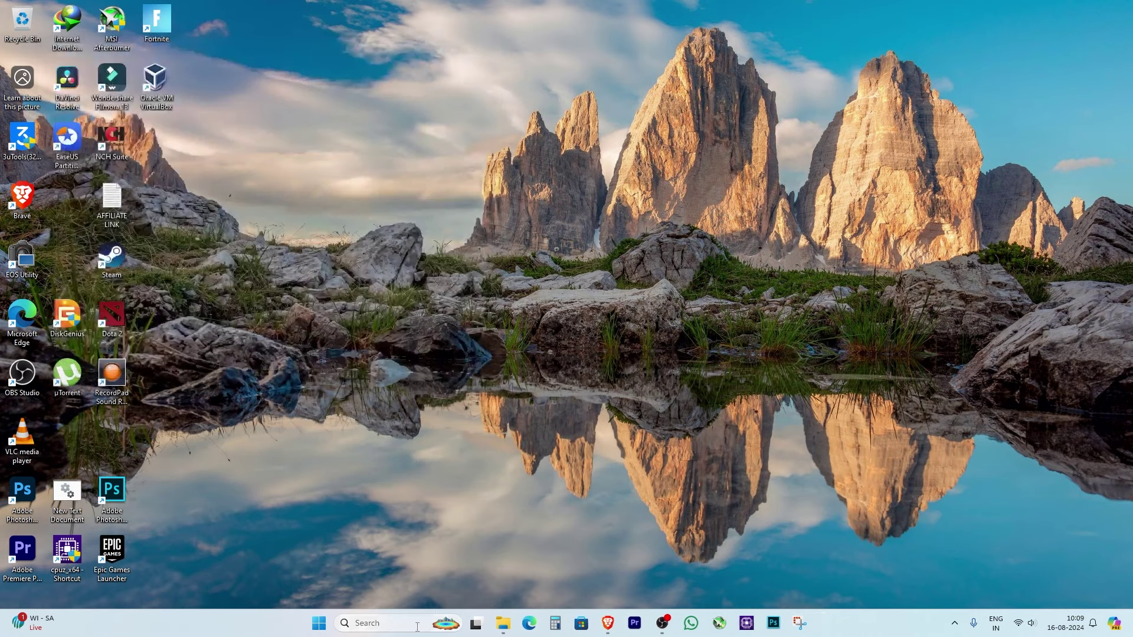
{"action": "left_click", "coordinate": [418, 625]}
{"action": "type", "text": "services"}
{"action": "key", "text": "Return"}
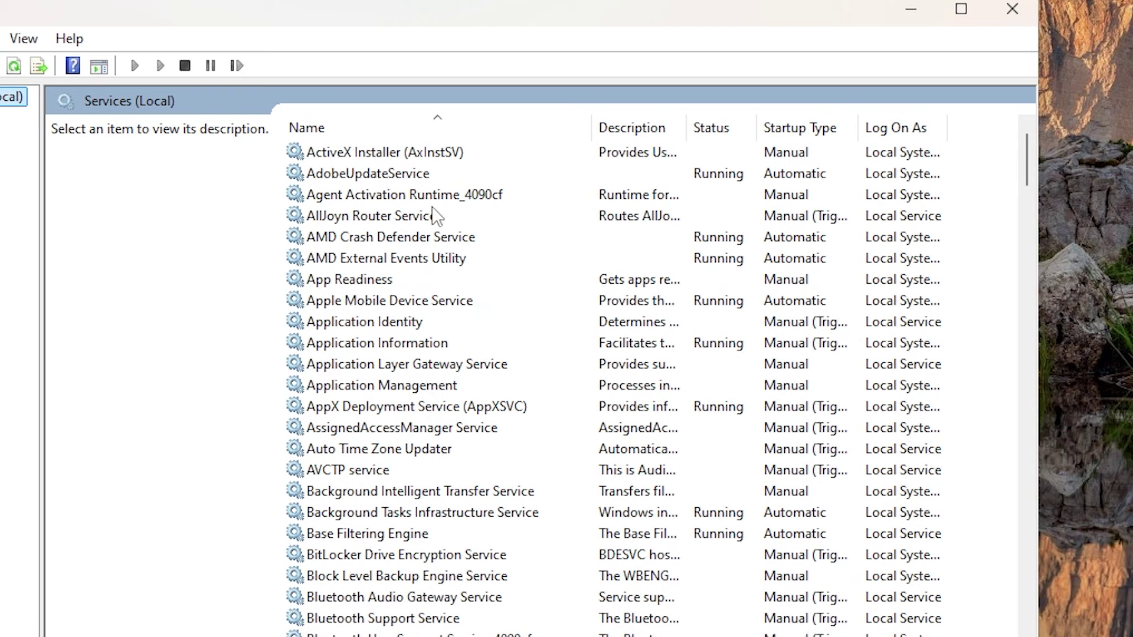
{"action": "left_click", "coordinate": [1023, 20]}
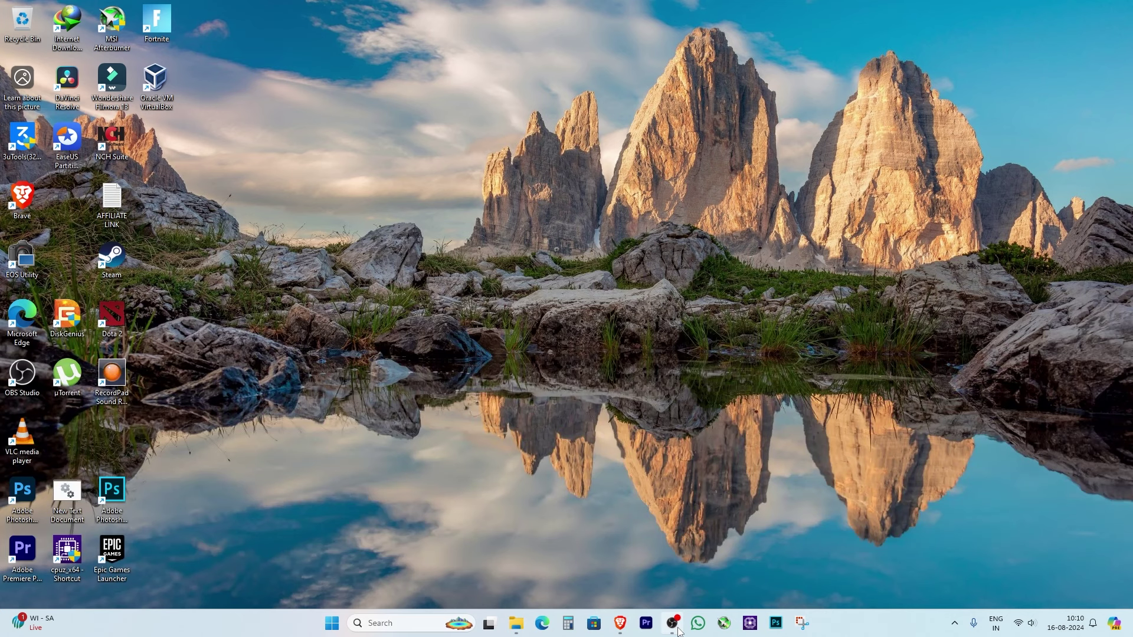